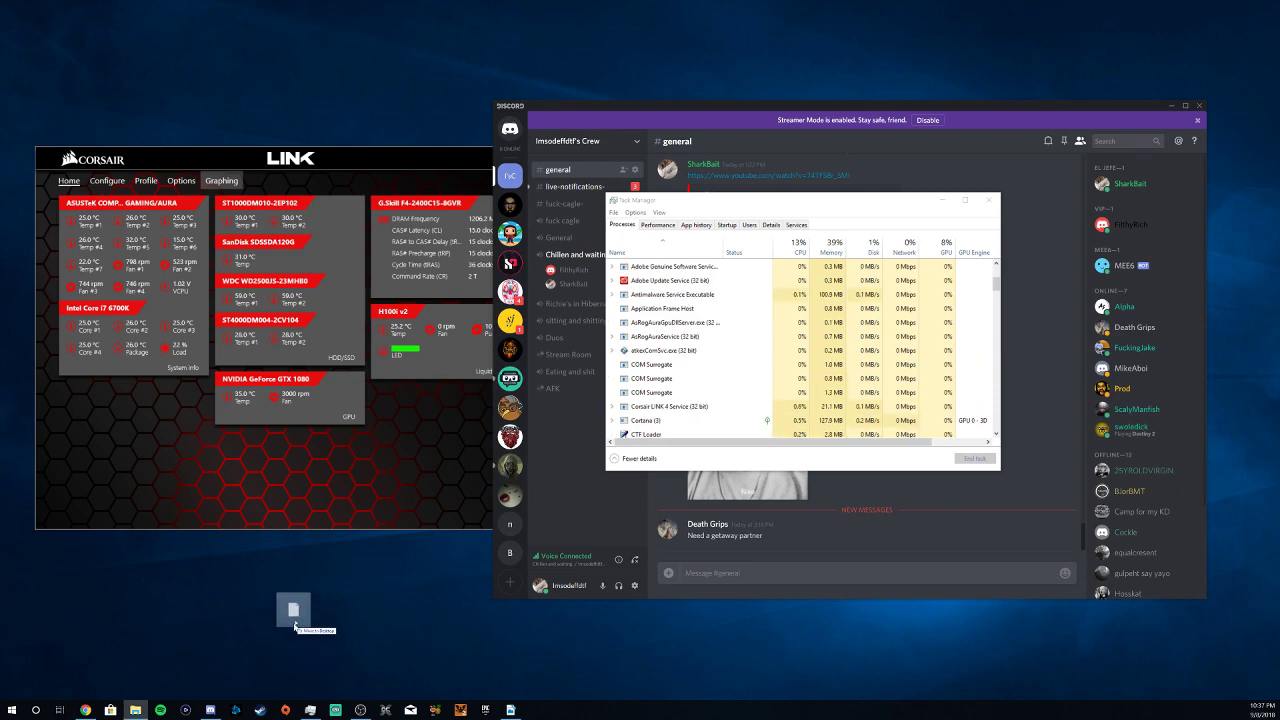
Step: Drag the Blizzard app from the Start menu onto the desktop as a shortcut
drag(300, 620, 303, 615)
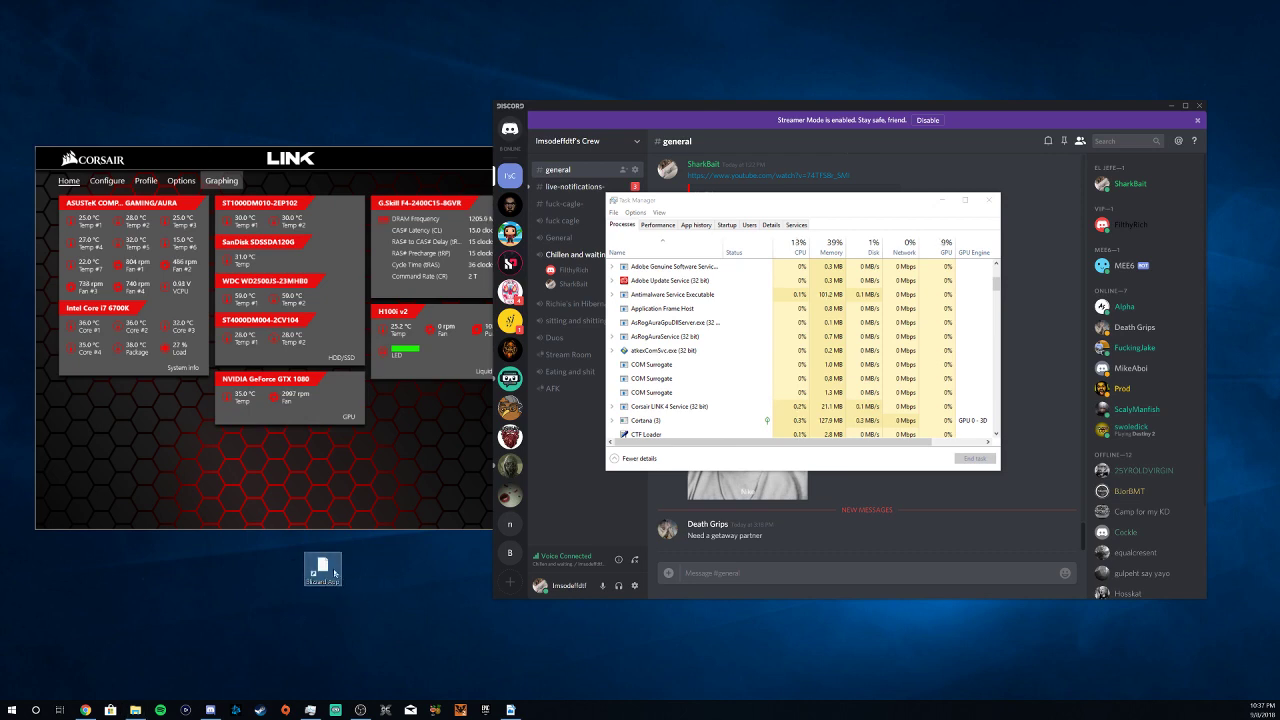
Step: Launch the desktop Blizzard App shortcut as administrator to open the Destiny 2 page
right_click(333, 572)
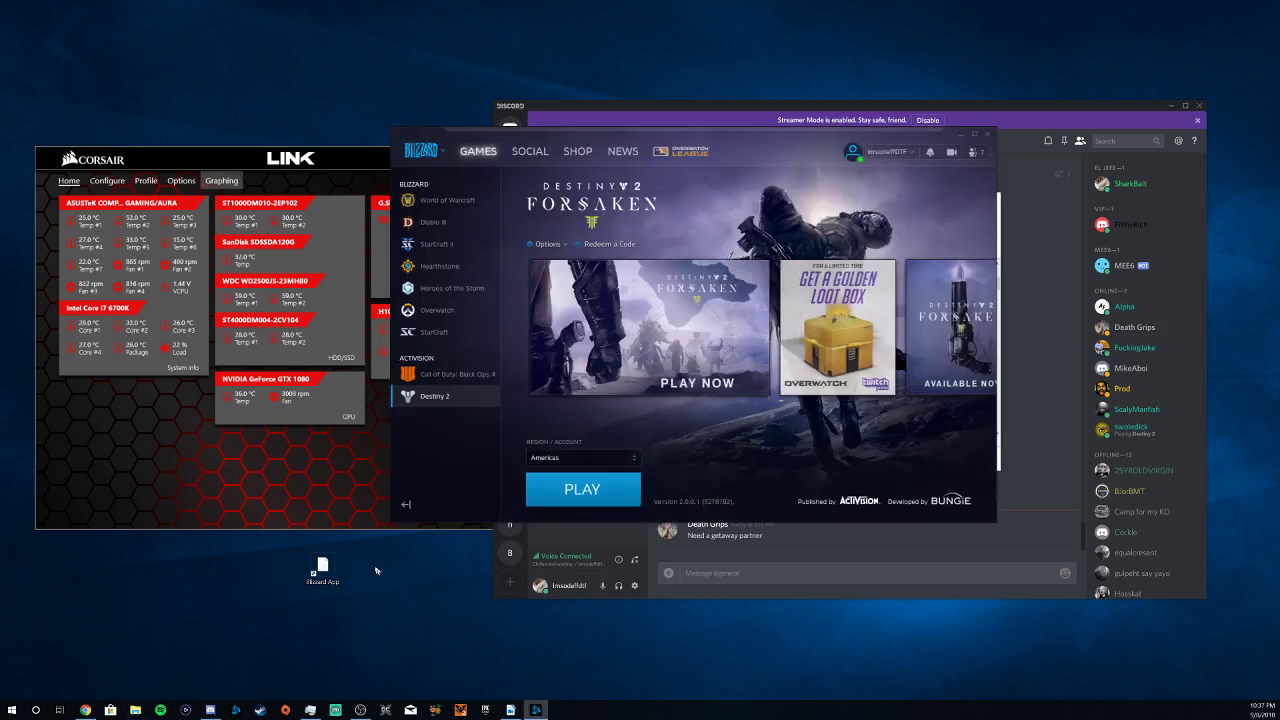
Step: Move the Blizzard App shortcut to the bottom-left corner and the launcher window lower
drag(322, 568, 18, 668)
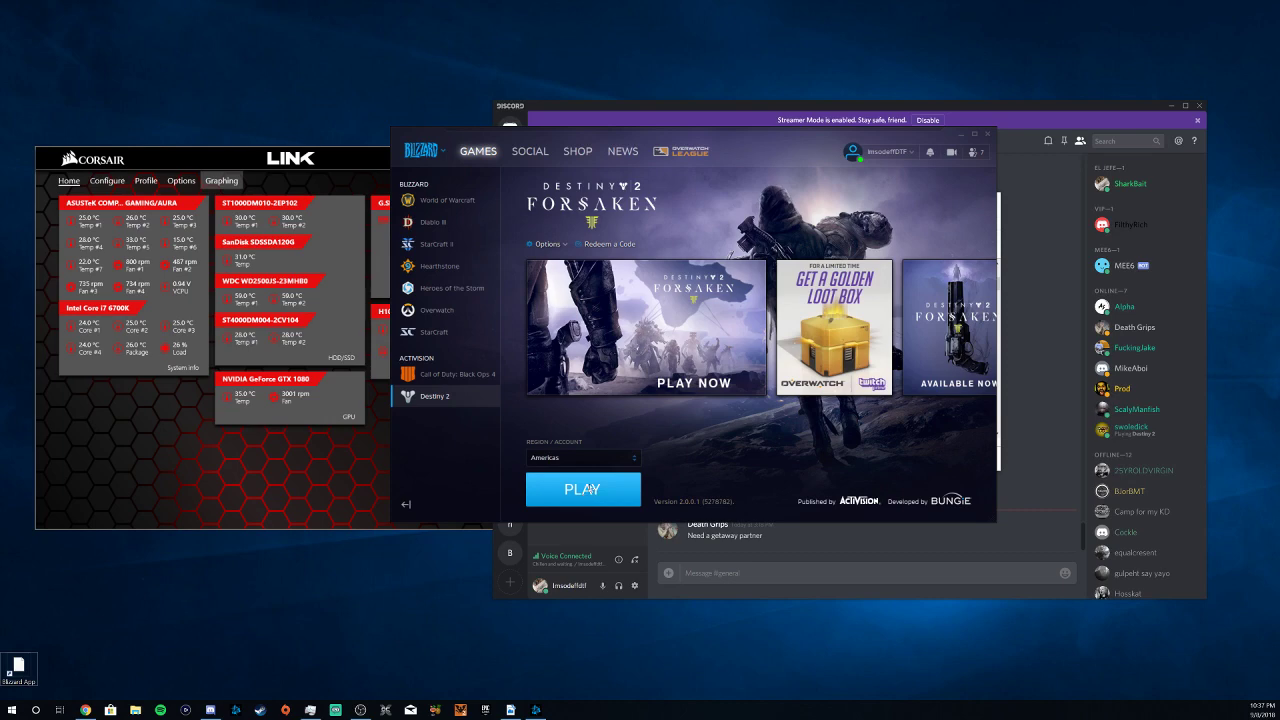
drag(790, 130, 698, 308)
Step: Open Task Manager and check the Blizzard Update Agent's Agent.exe file properties
key(ctrl+shift+Escape)
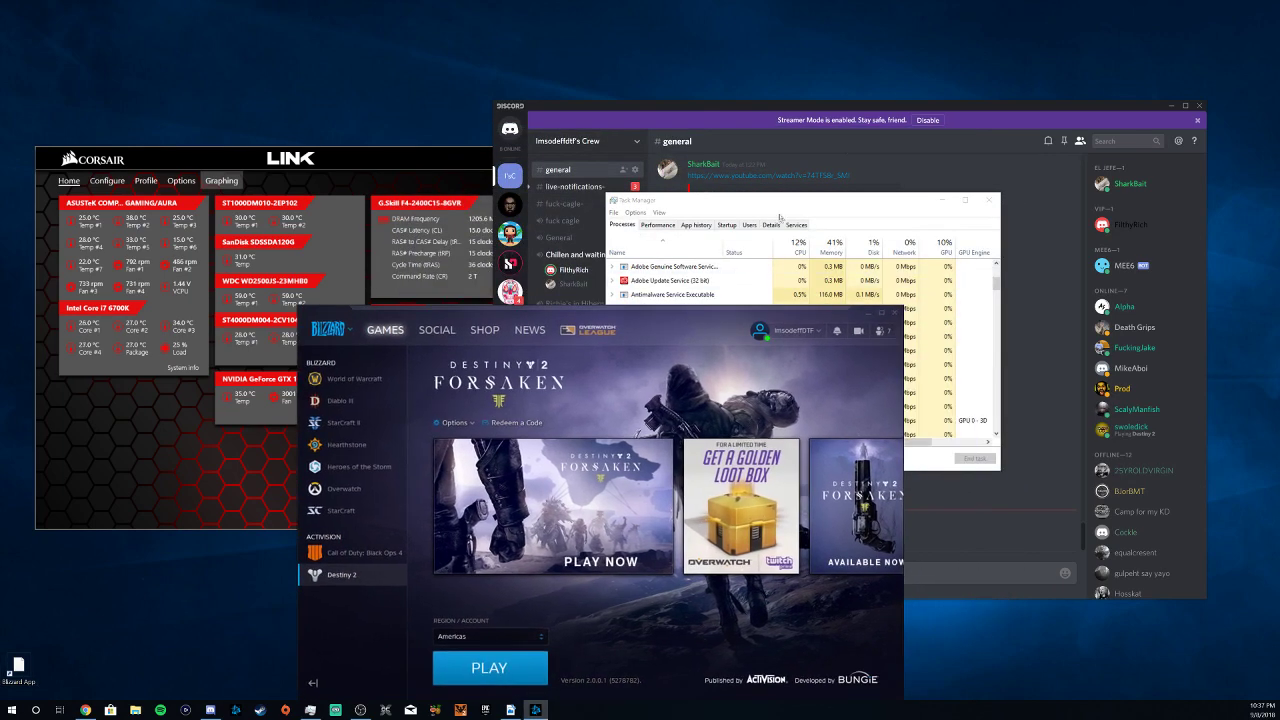
drag(746, 194, 673, 130)
scroll(590, 234, up, 1)
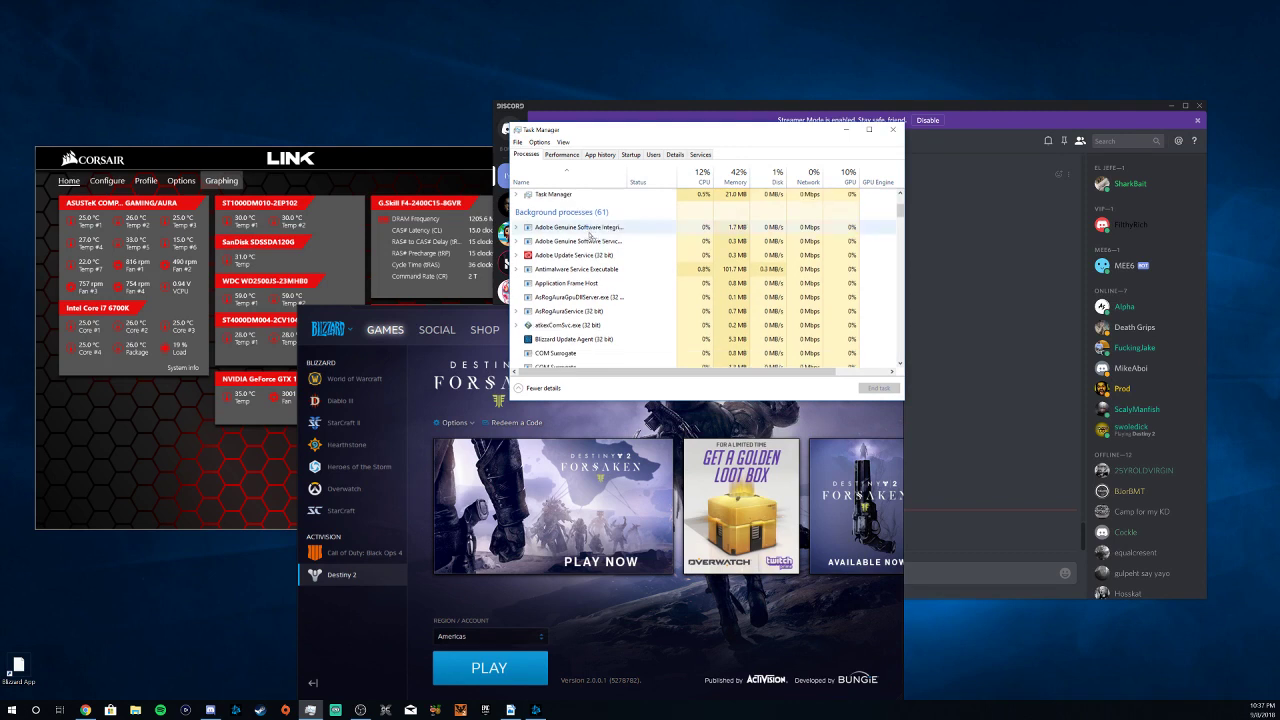
scroll(590, 260, down, 1)
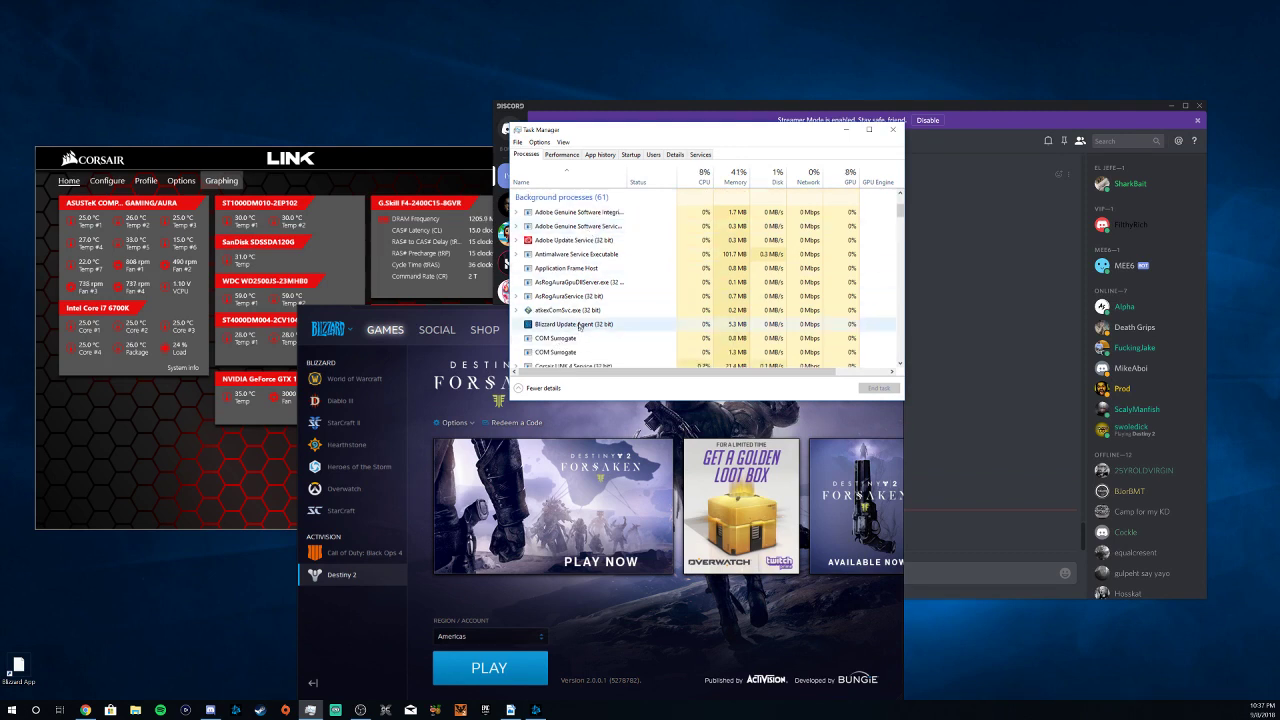
scroll(578, 327, down, 1)
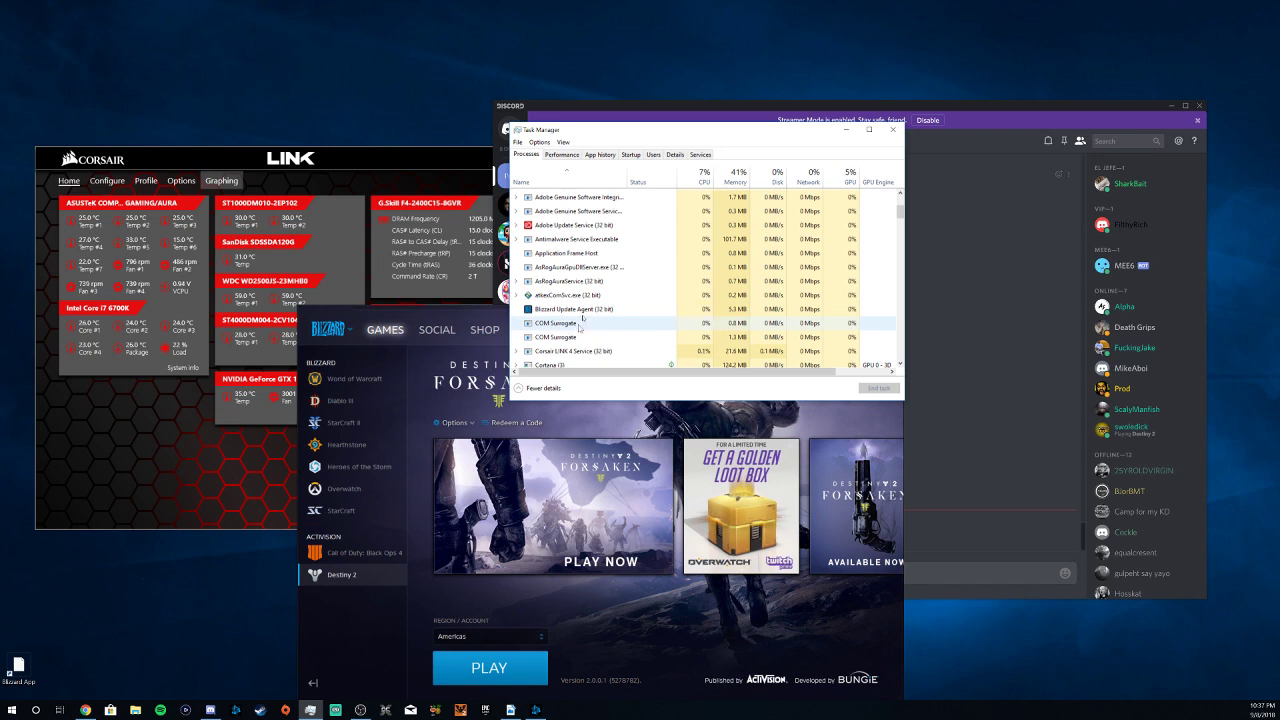
right_click(578, 310)
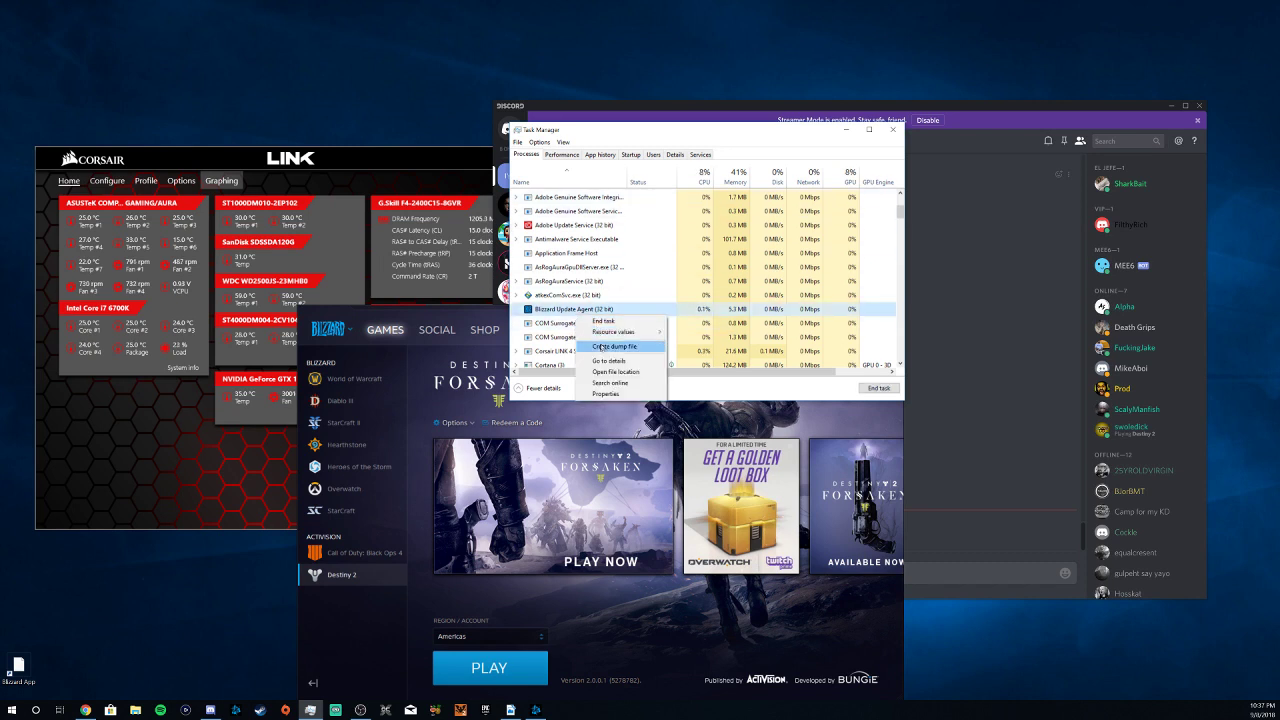
click(606, 394)
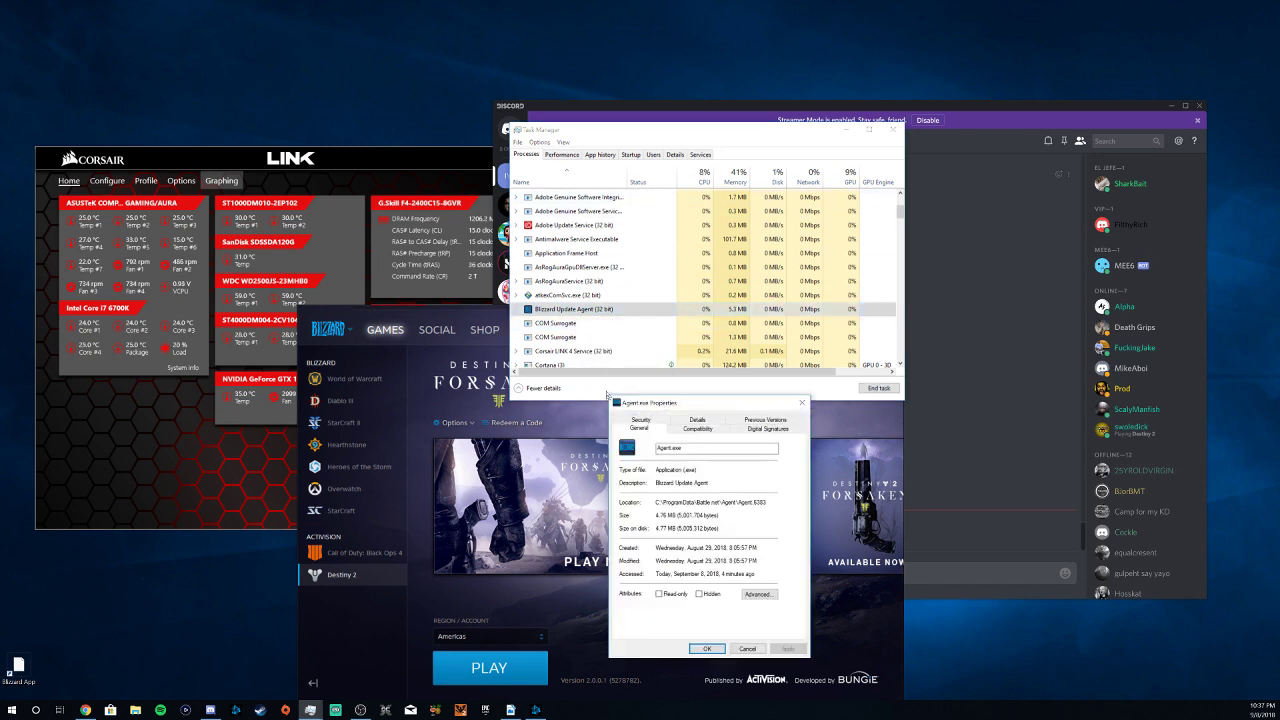
click(802, 402)
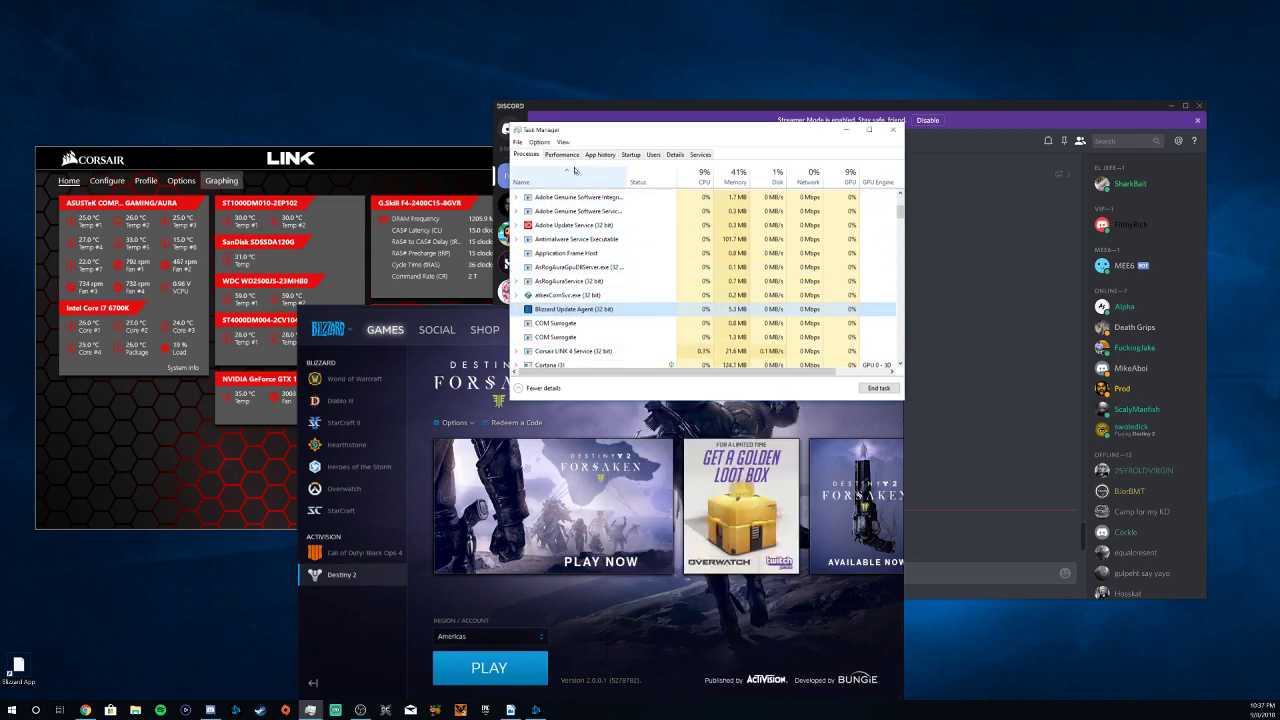
Step: Go to the Blizzard Update Agent's entry in the Details tab
right_click(580, 310)
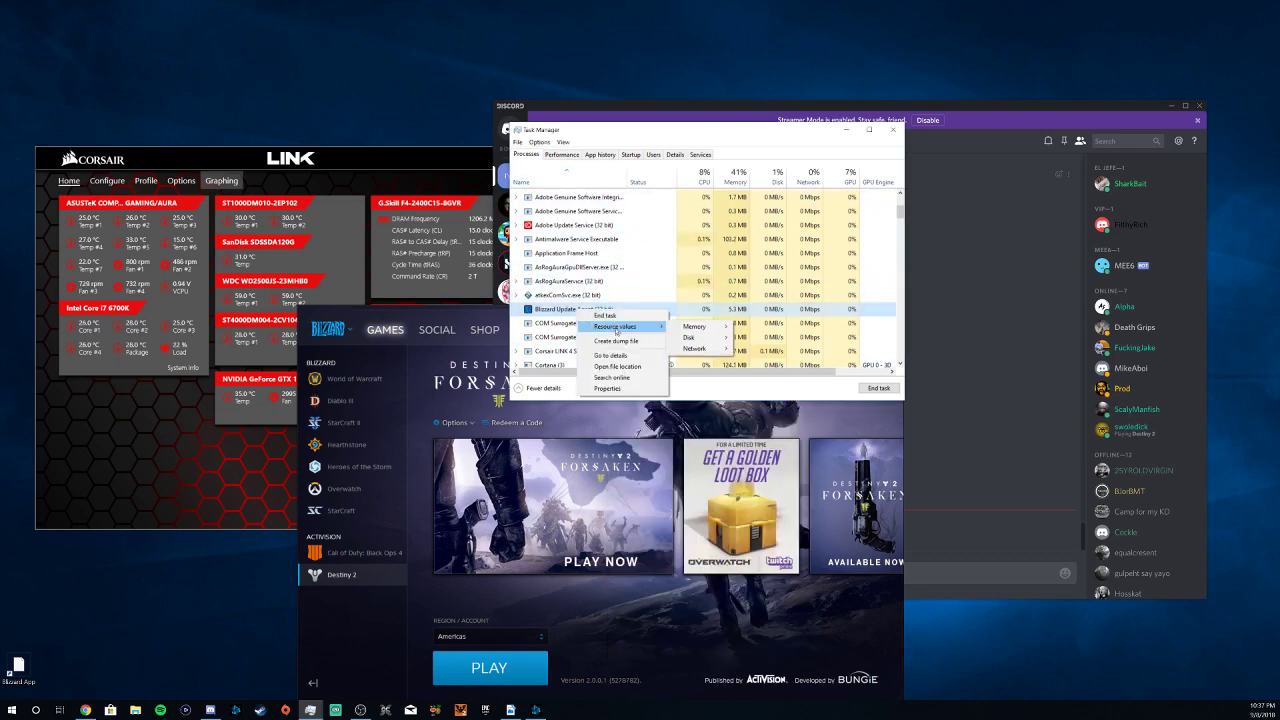
click(611, 355)
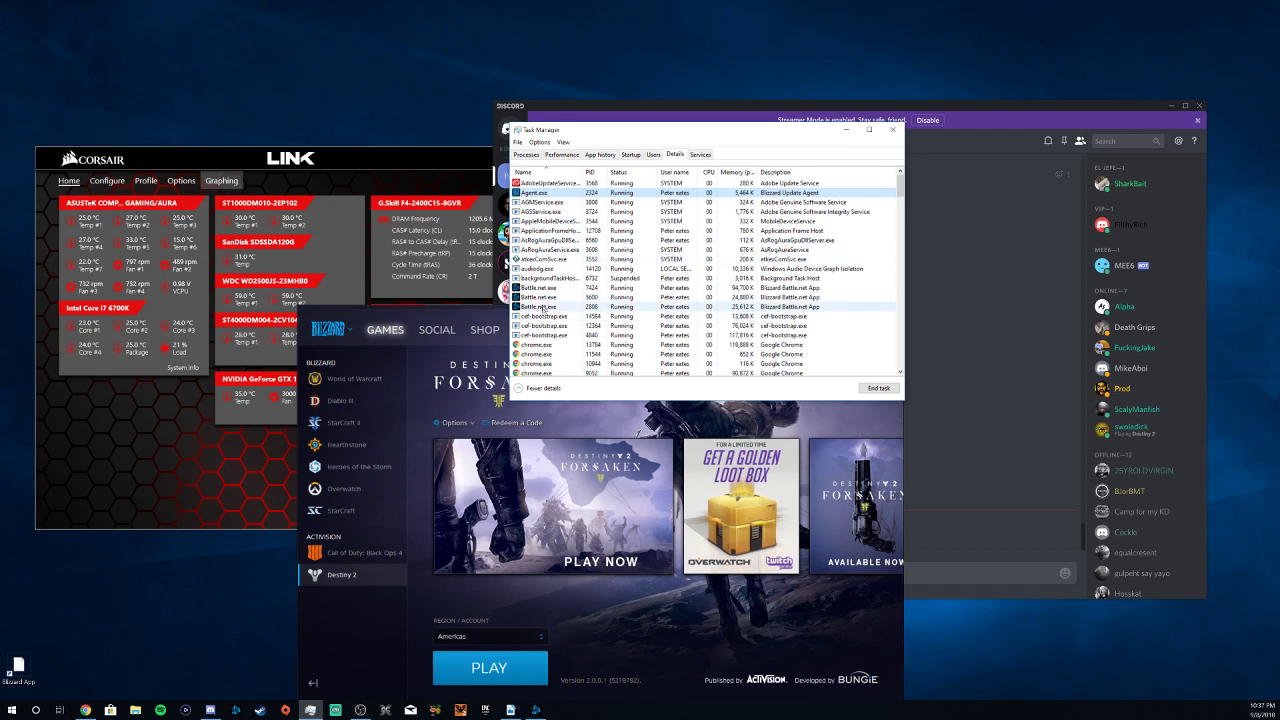
Step: Bring up Battle.net.exe's options in Details, then close Task Manager
right_click(548, 288)
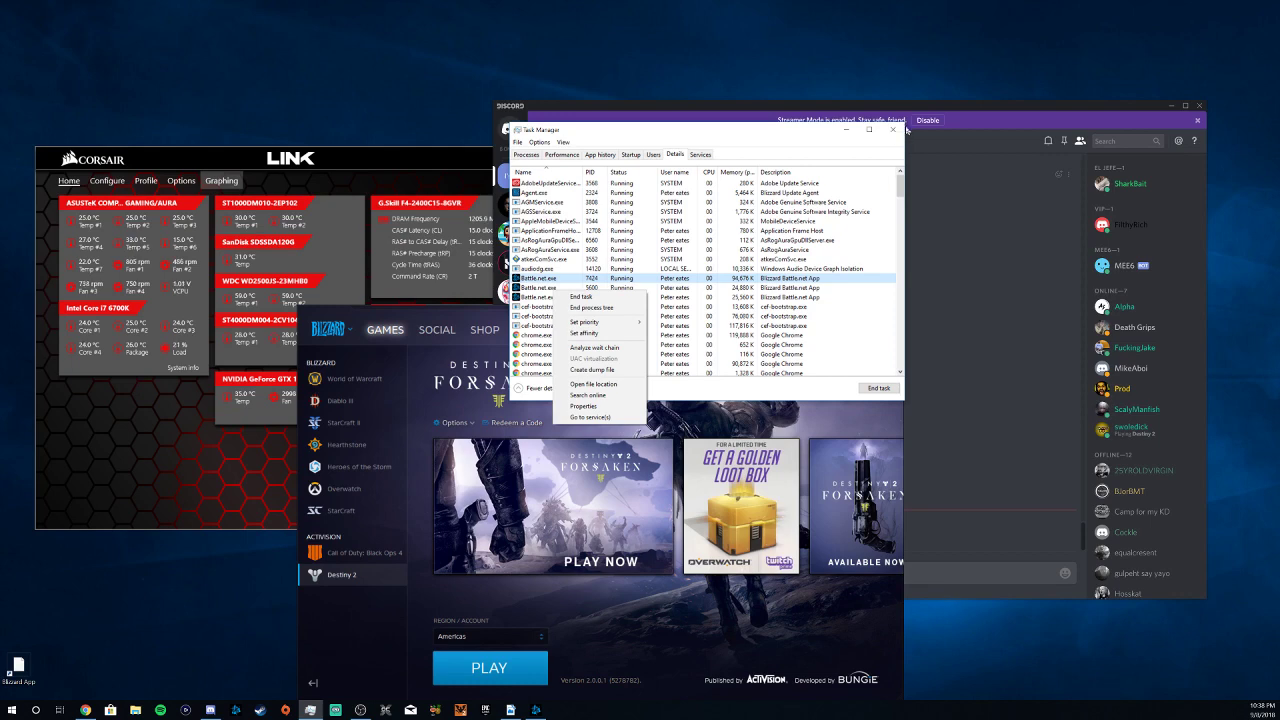
click(893, 133)
Step: Move the Blizzard launcher window up and to the right over Discord
drag(714, 320, 775, 194)
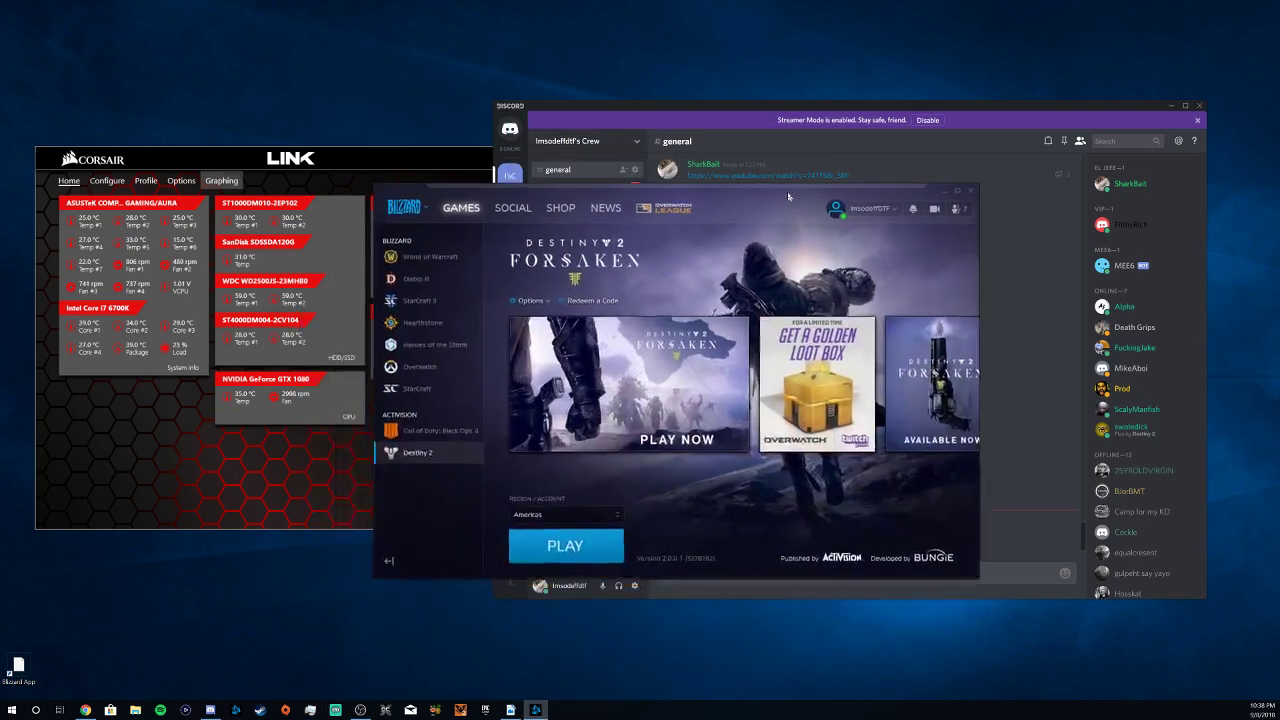